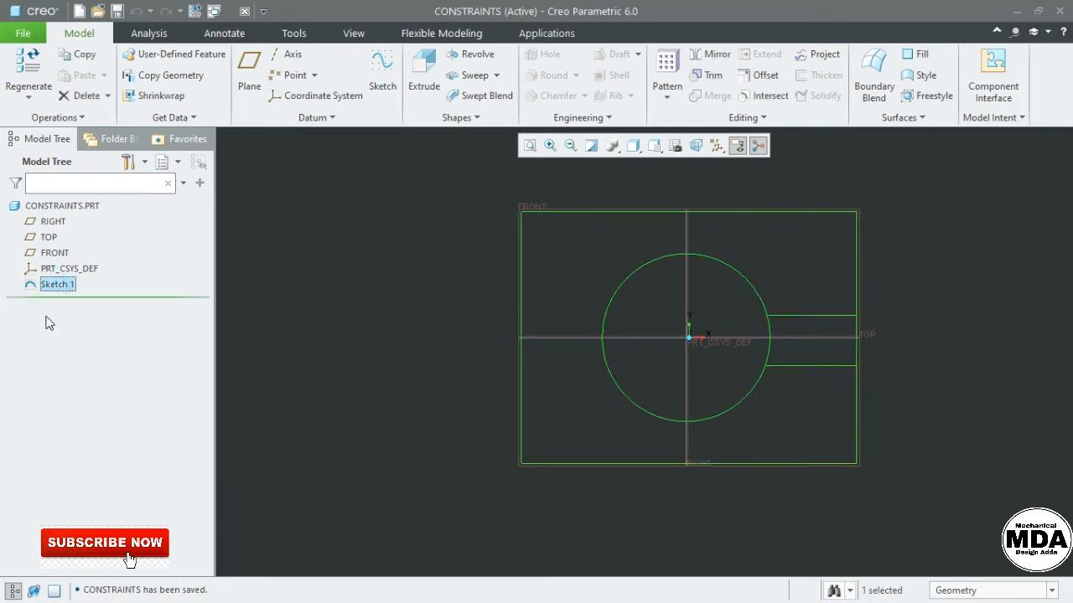
Open Sketch 1 for editing its definition.
click(57, 284)
click(63, 181)
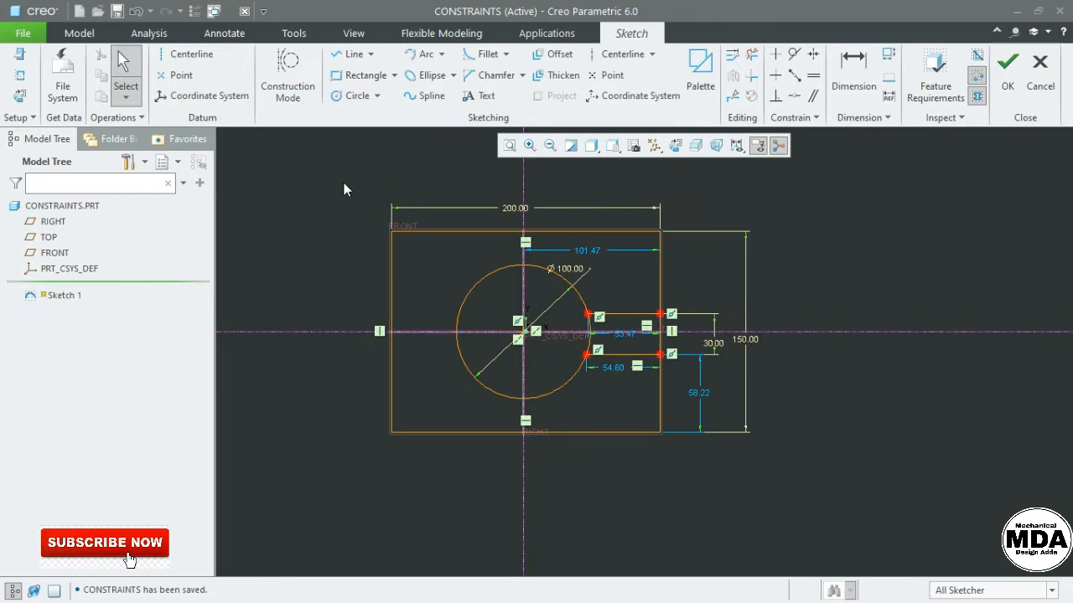
scroll(557, 339, down, 1)
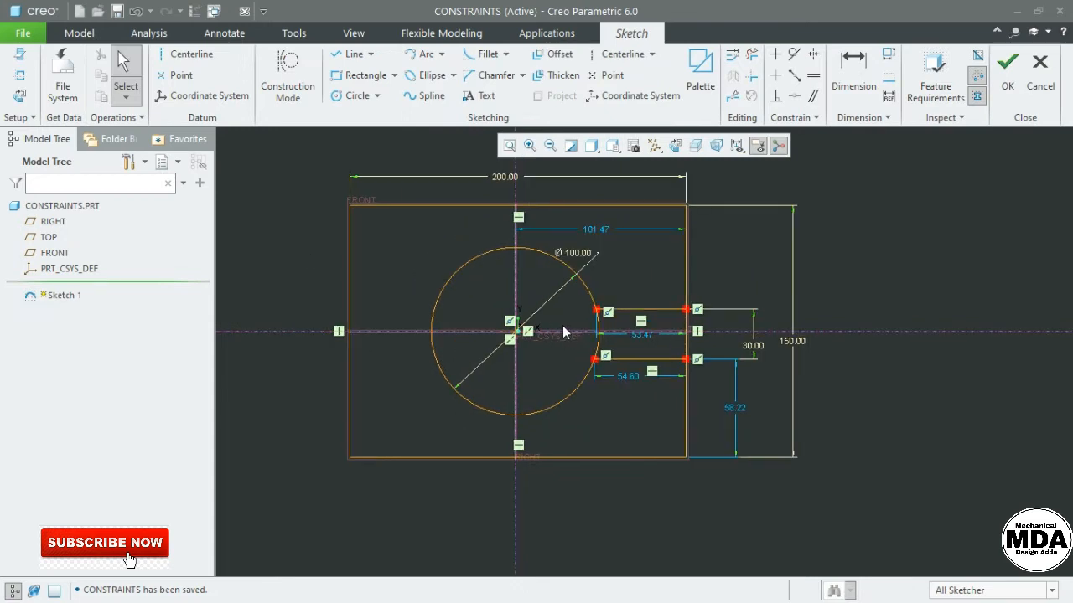
click(894, 251)
click(902, 244)
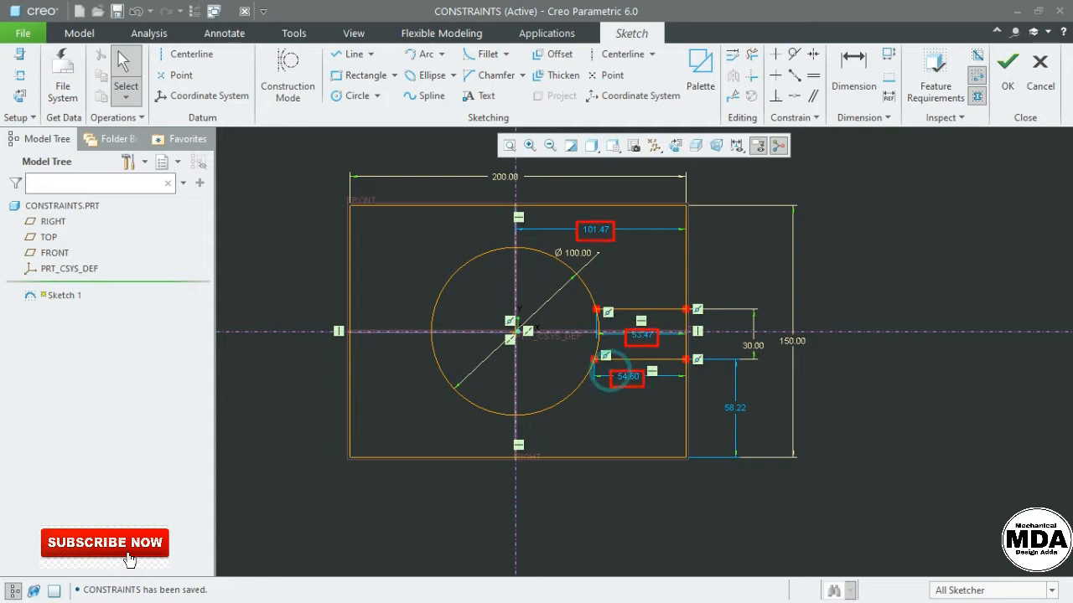
click(873, 222)
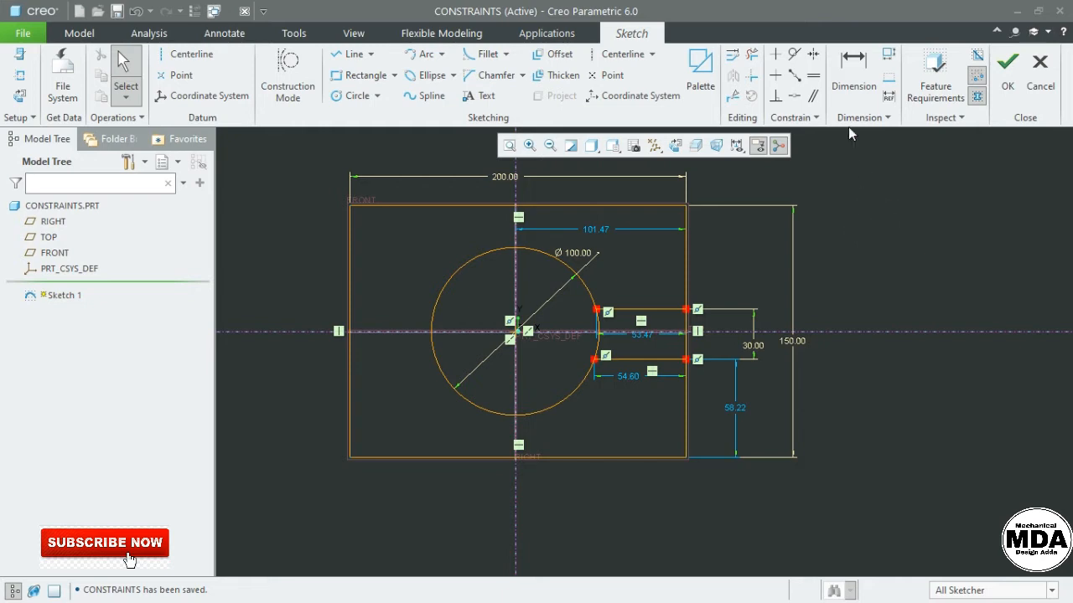
click(873, 237)
click(499, 178)
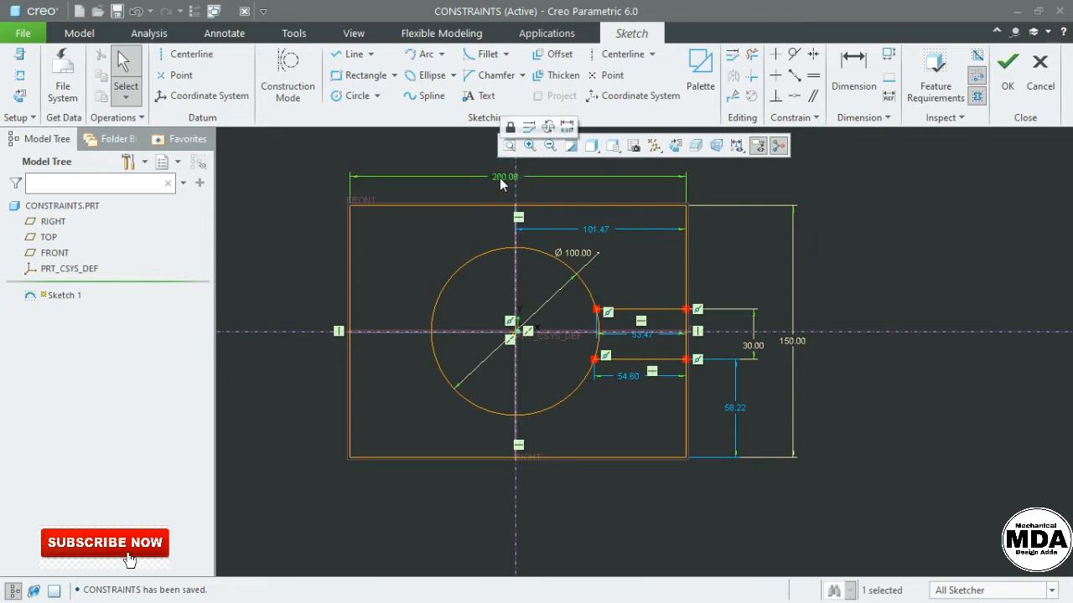
click(934, 218)
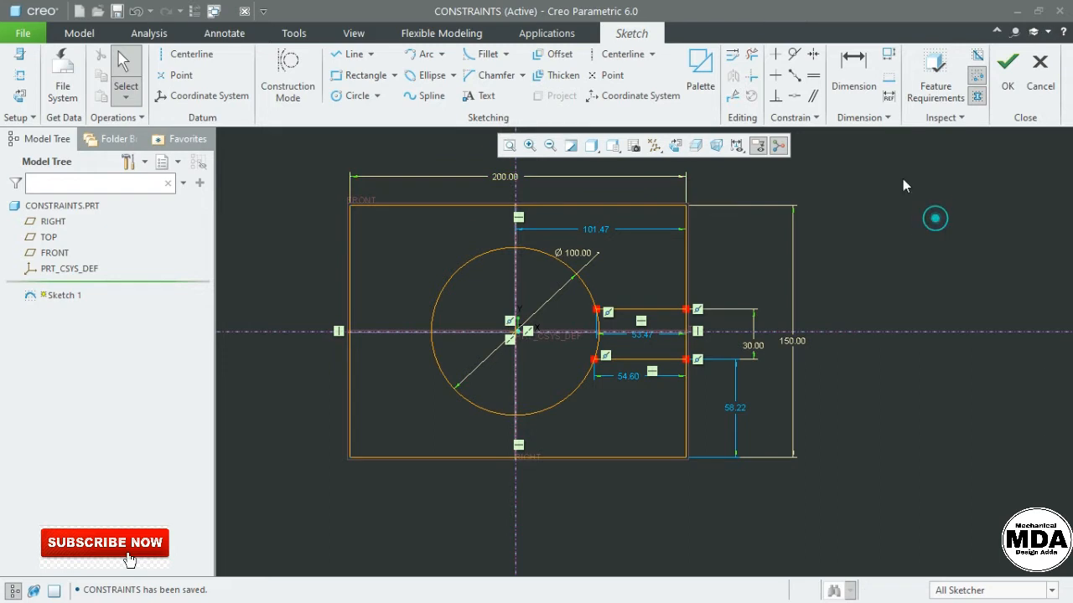
Modify the sketch dimensions together: rectangle width 210, rectangle height 160 and circle diameter 110.
click(734, 56)
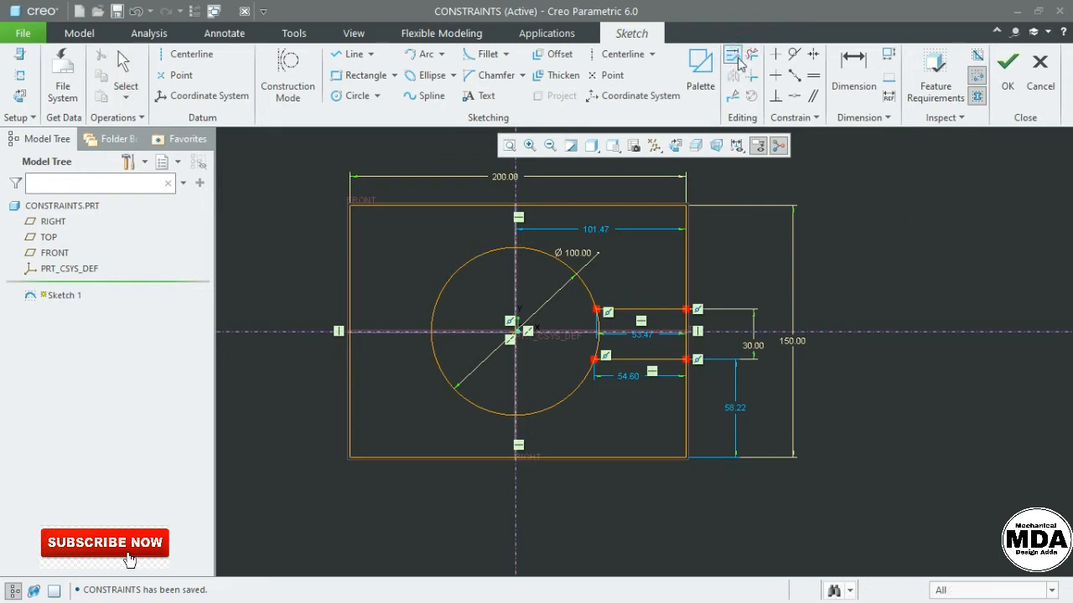
click(505, 181)
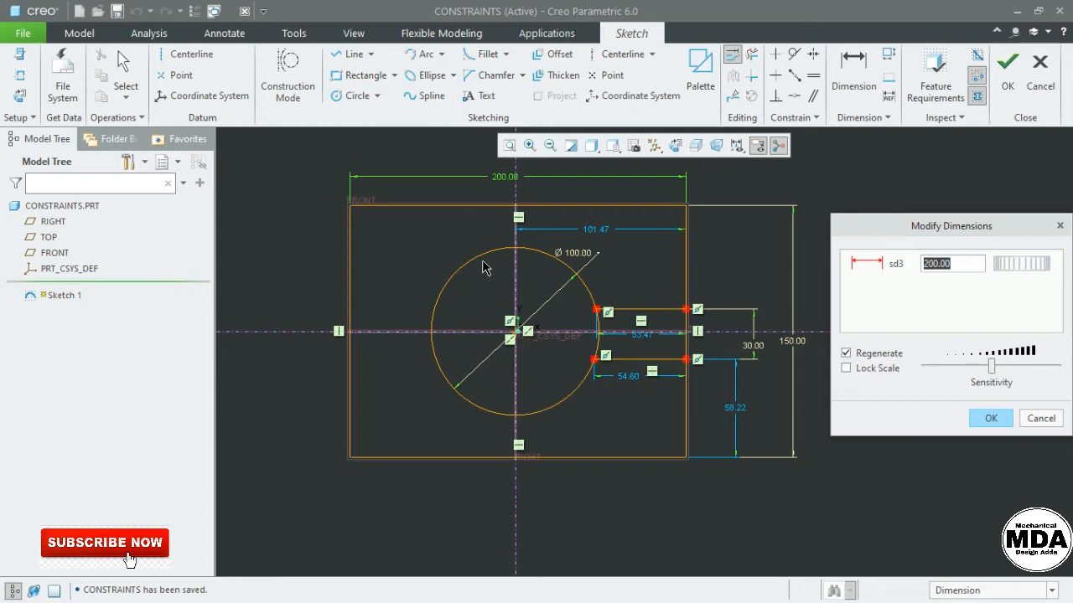
scroll(486, 264, up, 1)
scroll(665, 243, down, 1)
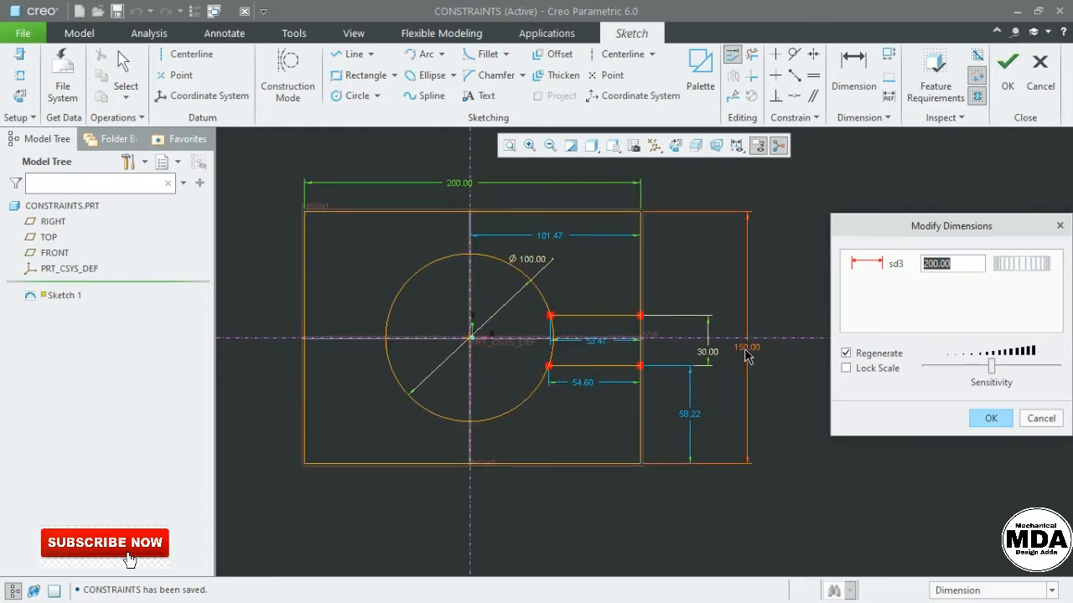
click(743, 348)
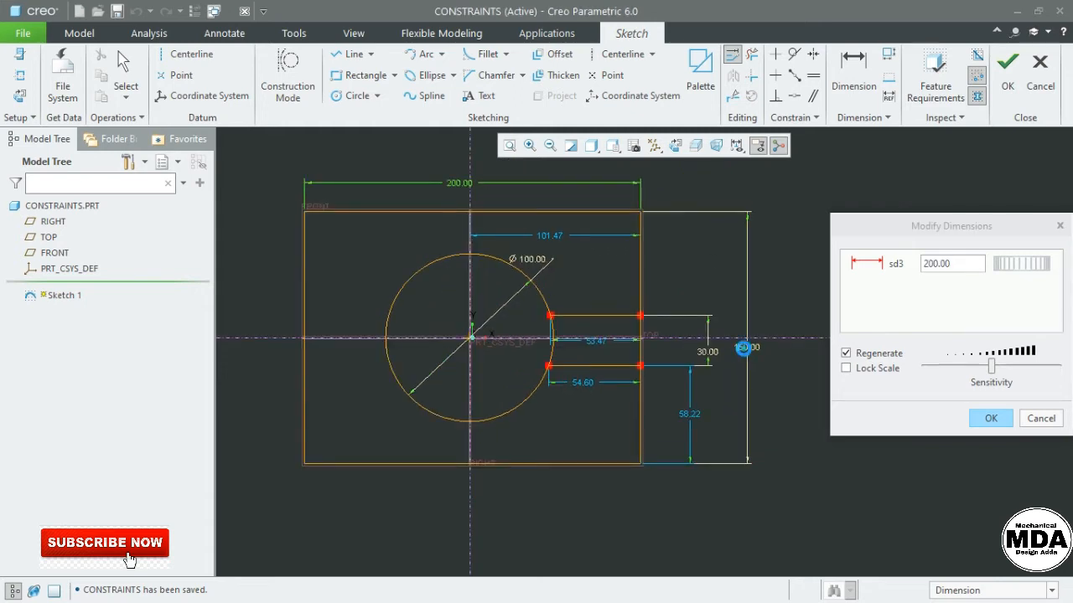
click(531, 263)
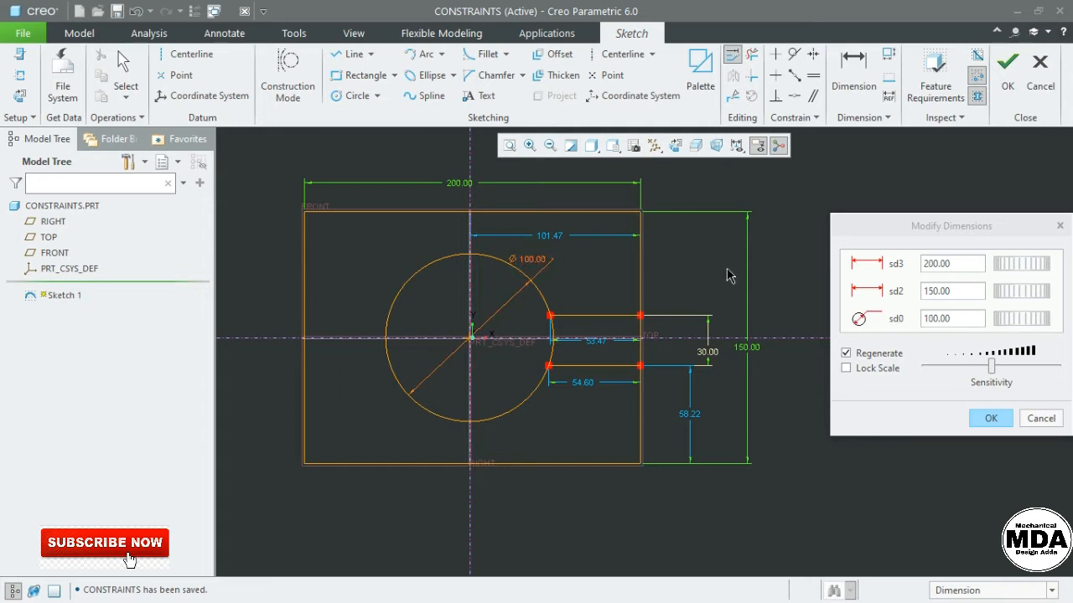
double_click(950, 264)
text(210)
key(Tab)
text(160)
key(Tab)
text(110)
key(Tab)
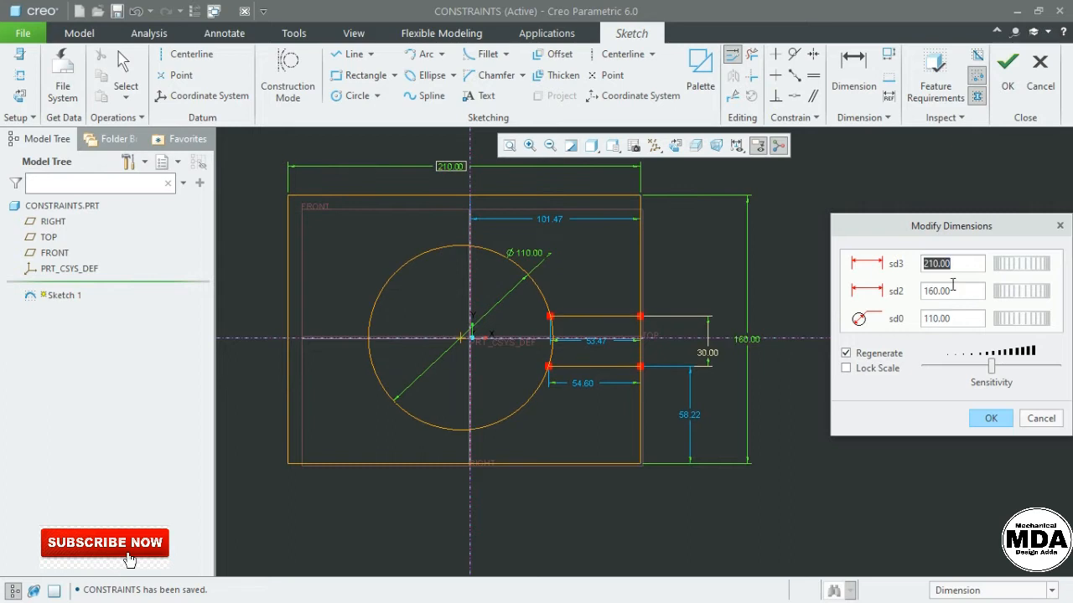
Set the circle's diameter to 80 and accept the dimension modifications.
double_click(960, 318)
text(80)
key(Tab)
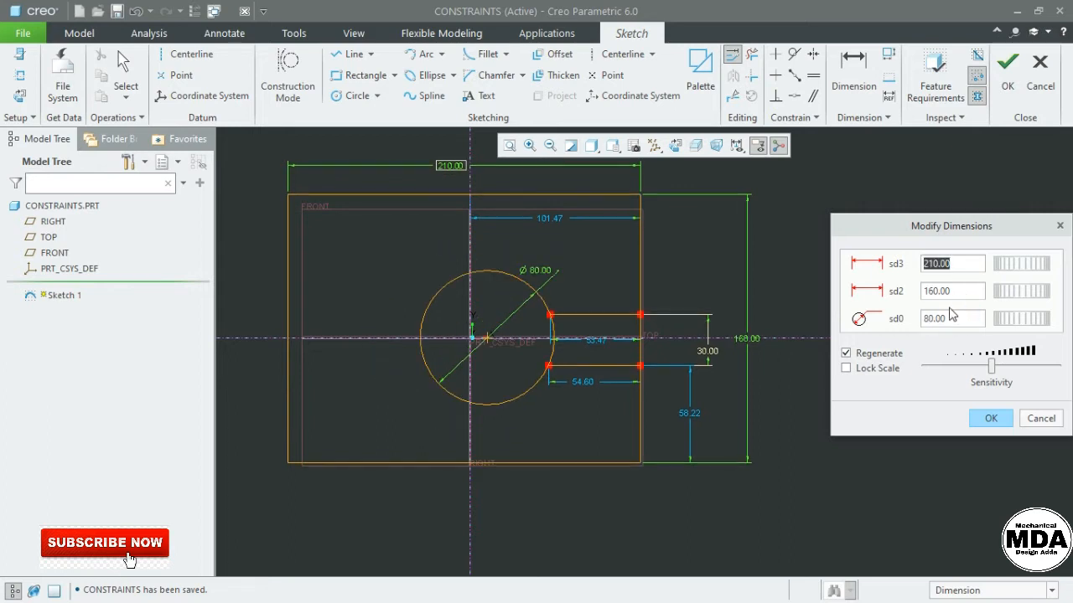
click(990, 418)
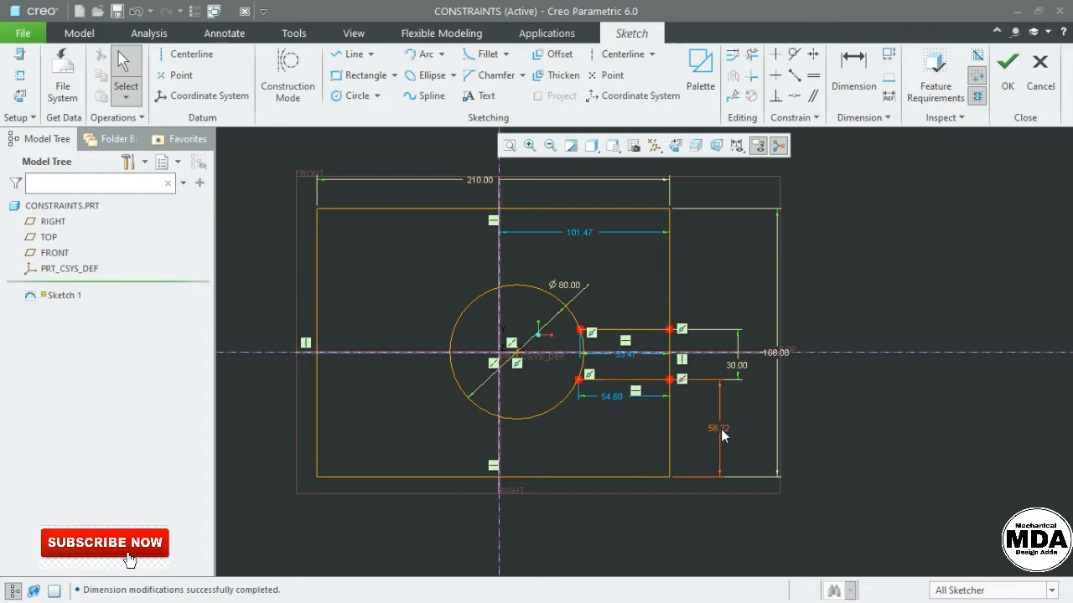
Try varying the vertical distance from the lower connecting line to the rectangle's lower edge, and cancel the modification.
click(720, 435)
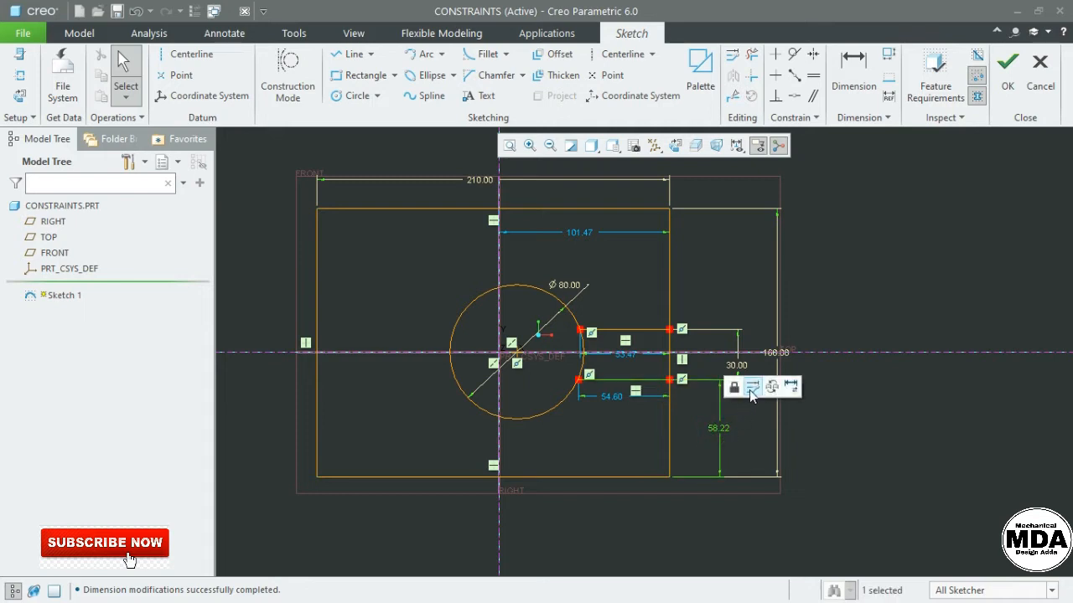
click(752, 387)
text(72.84)
key(Return)
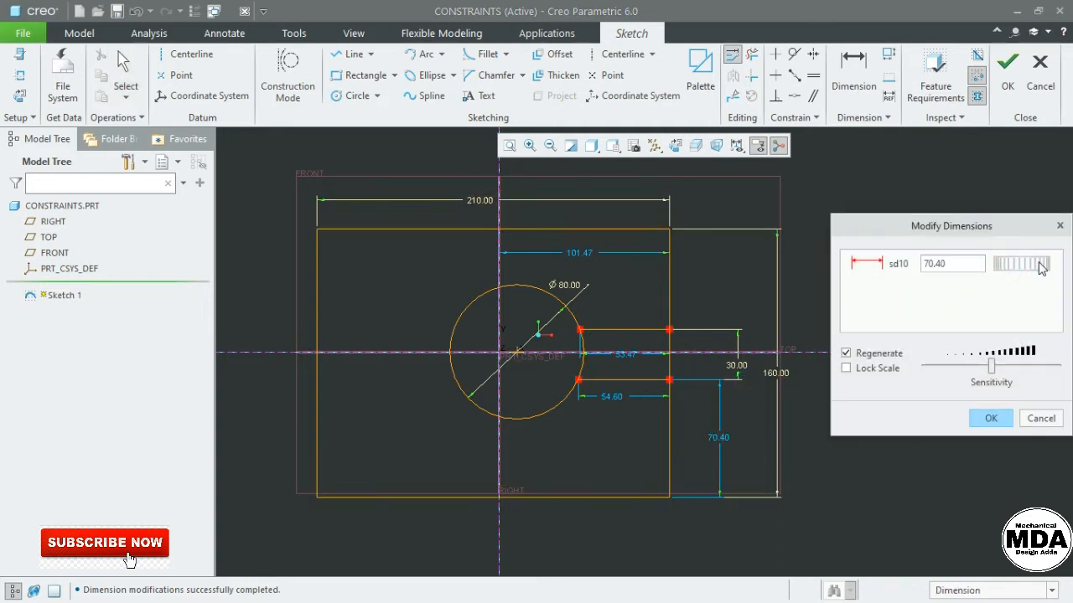
drag(952, 262, 949, 262)
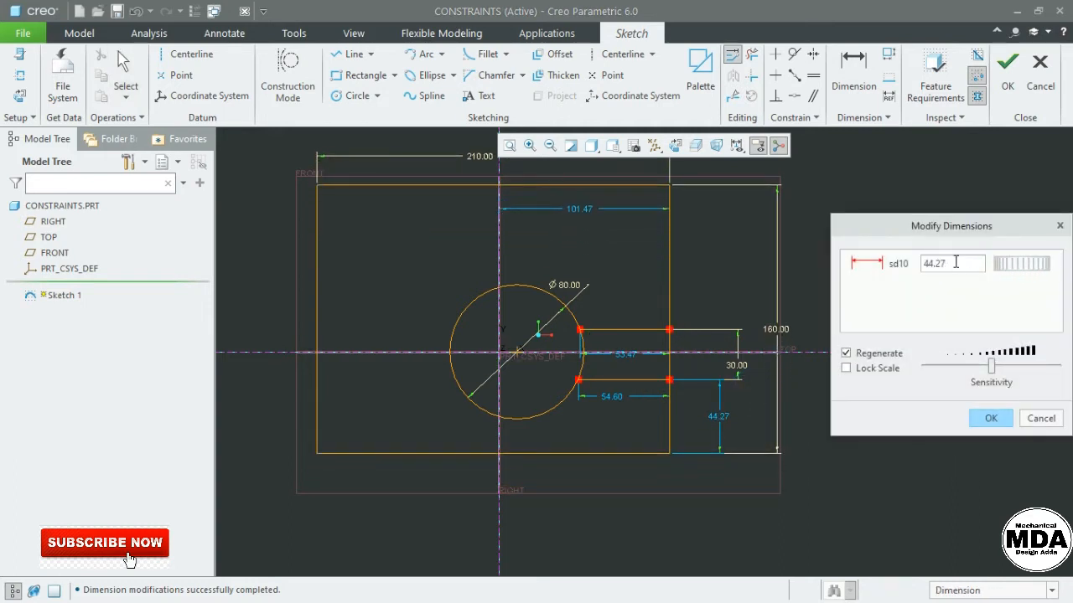
drag(1042, 267, 921, 283)
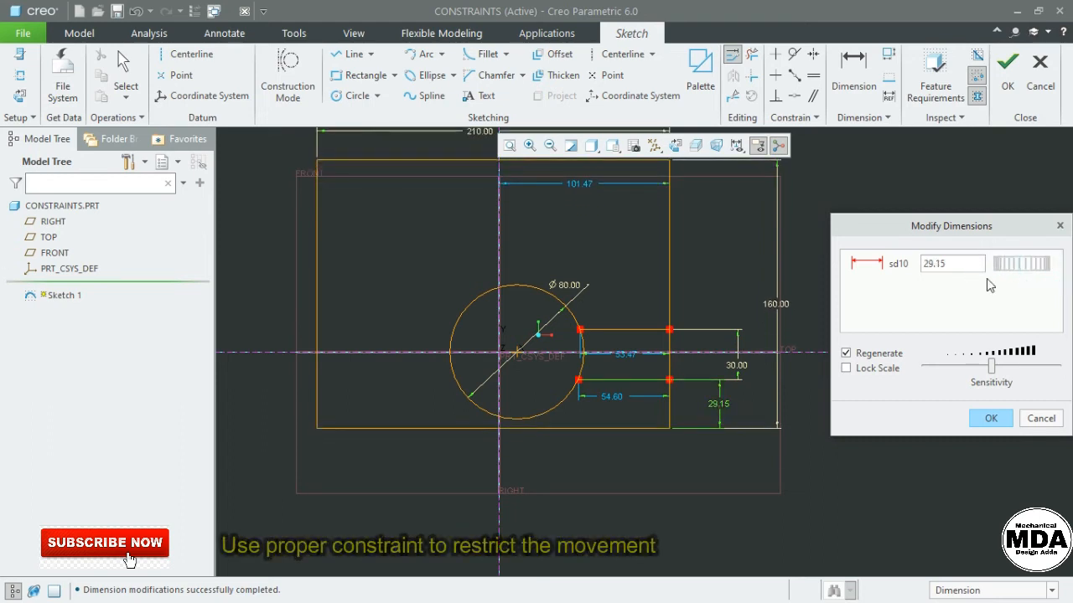
drag(1010, 375, 1024, 369)
drag(1027, 277, 992, 257)
click(1047, 419)
click(909, 287)
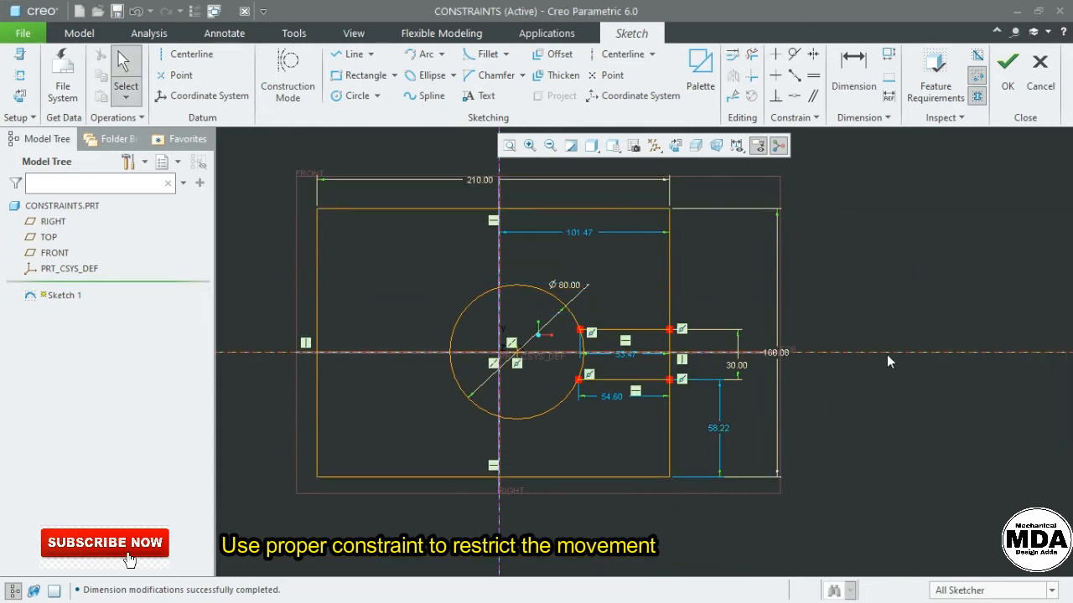
Make the rectangle's two right corners symmetric about the horizontal centerline.
click(877, 272)
click(813, 55)
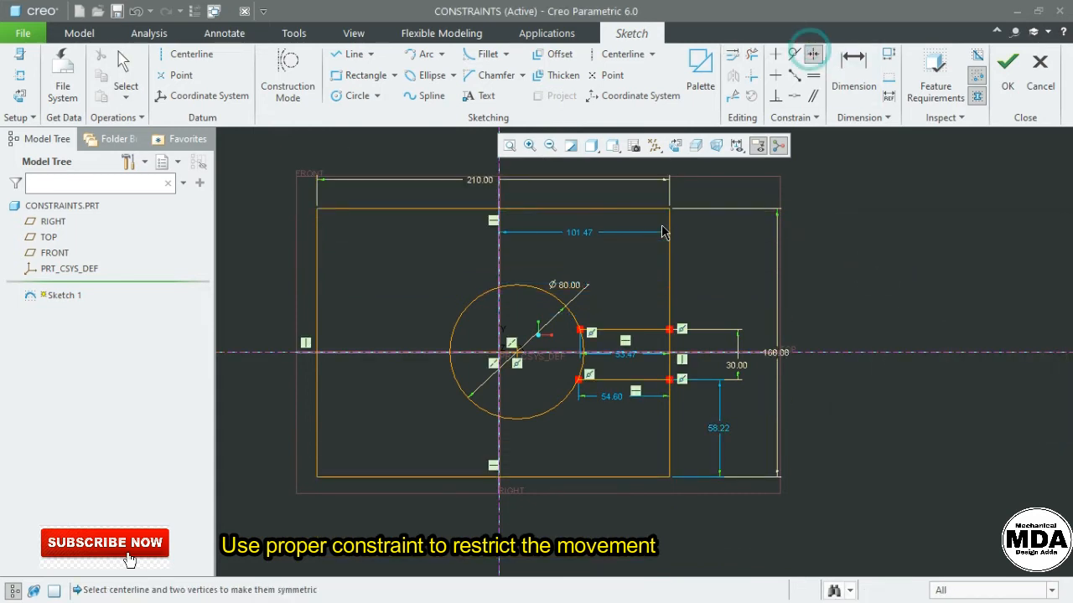
click(669, 216)
click(676, 478)
click(849, 352)
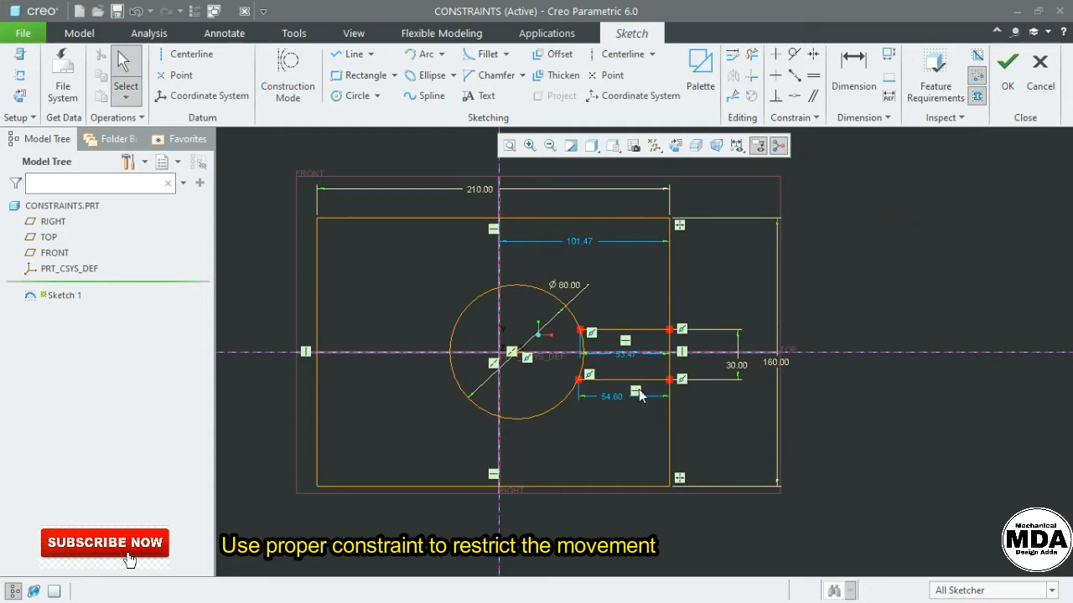
Place the upper connecting line's length dimension above the line, try increasing its value, and cancel the modification.
drag(620, 355, 617, 299)
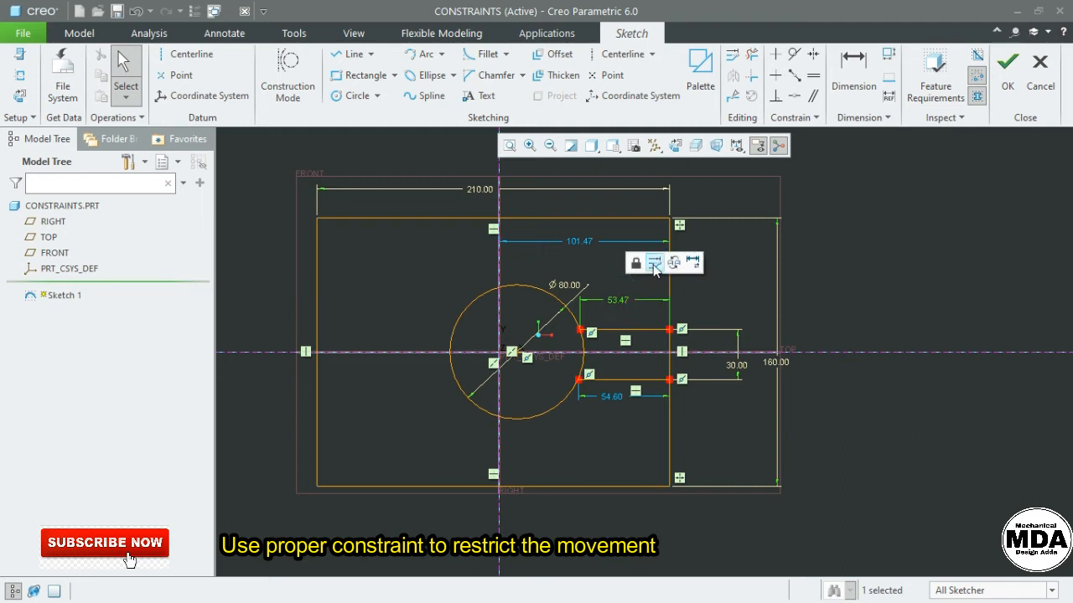
click(655, 264)
mouse_move(999, 265)
mouse_down()
mouse_move(976, 266)
mouse_move(1030, 285)
mouse_up()
click(1041, 419)
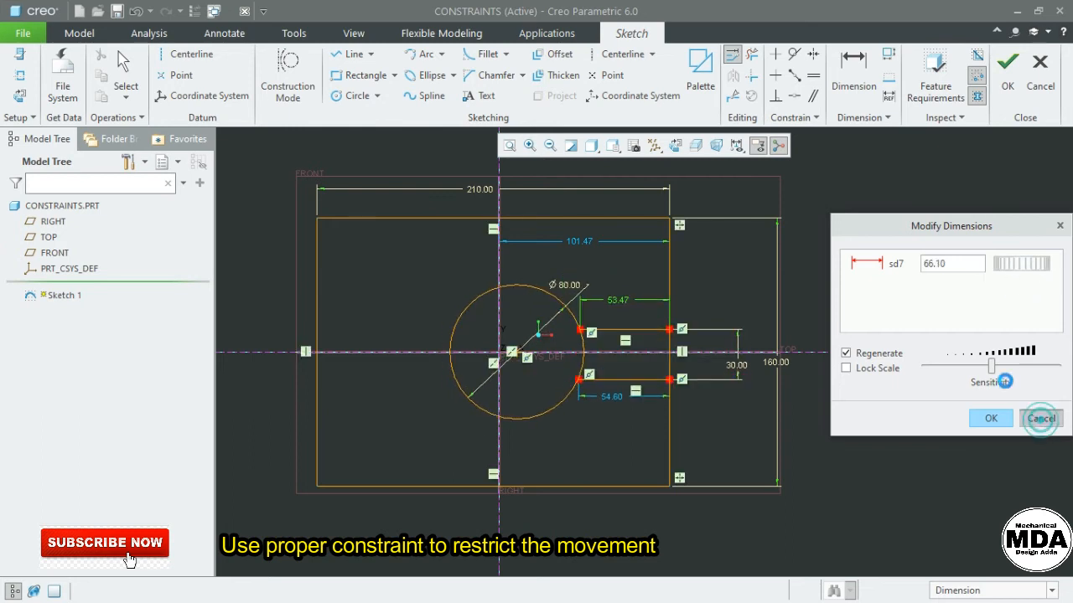
click(950, 240)
Make the right endpoints of the two connecting lines symmetric about the horizontal centerline.
click(813, 54)
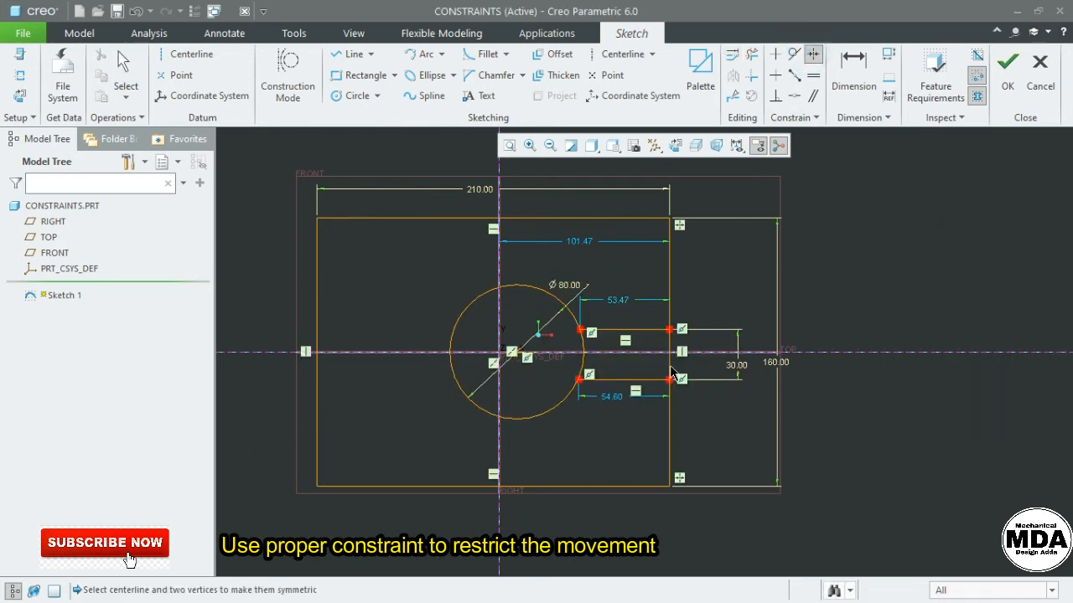
click(669, 329)
click(671, 380)
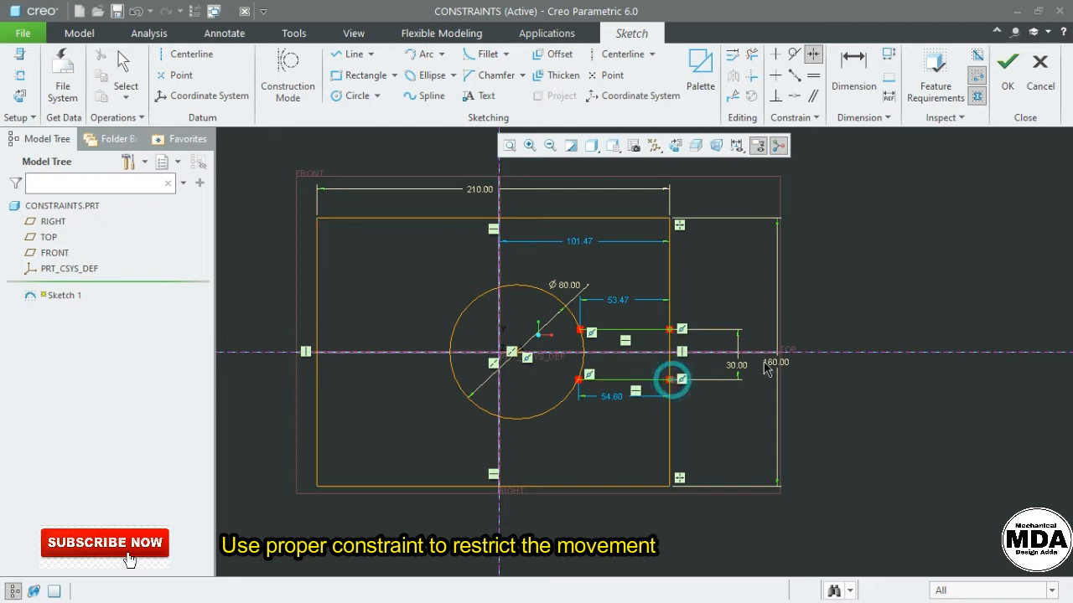
click(818, 352)
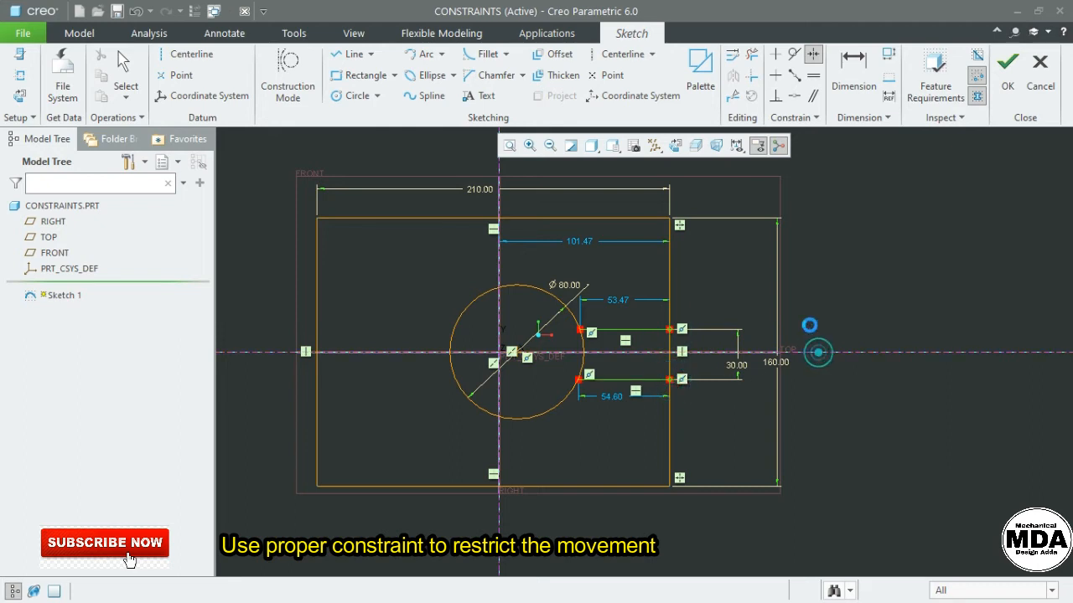
middle_click(837, 287)
scroll(837, 287, up, 1)
scroll(742, 338, down, 1)
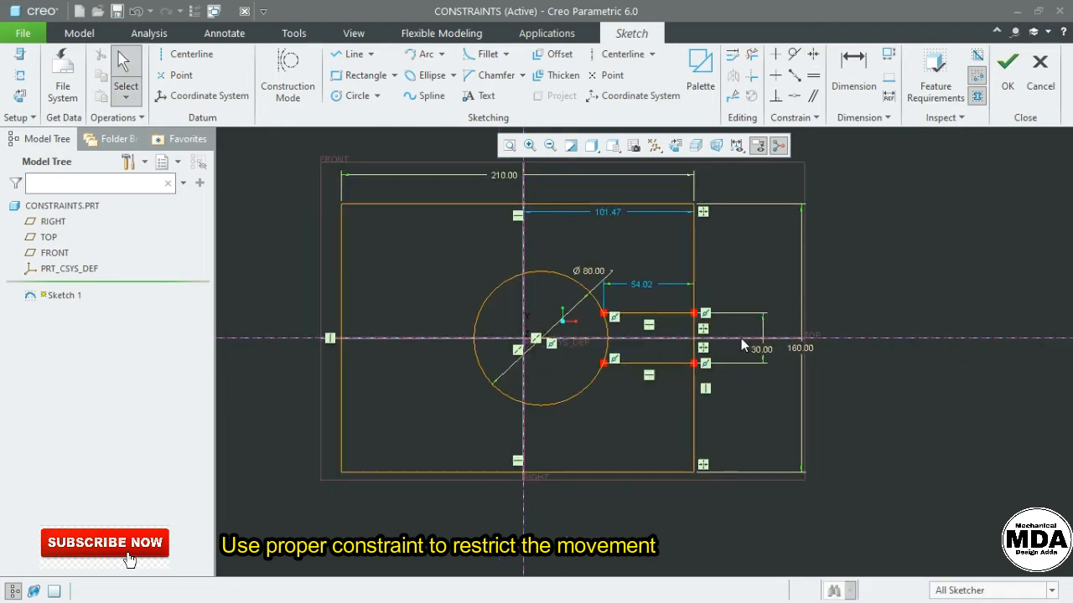
Try increasing the connecting line's length to see how the circle moves, and cancel the modification.
click(643, 285)
click(681, 259)
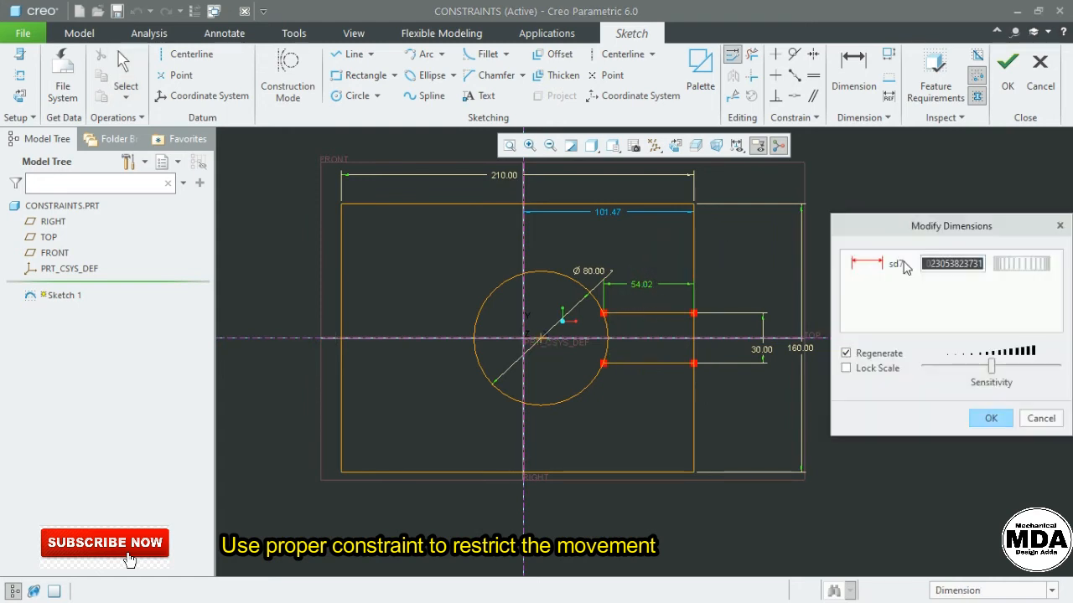
drag(1002, 265, 1057, 273)
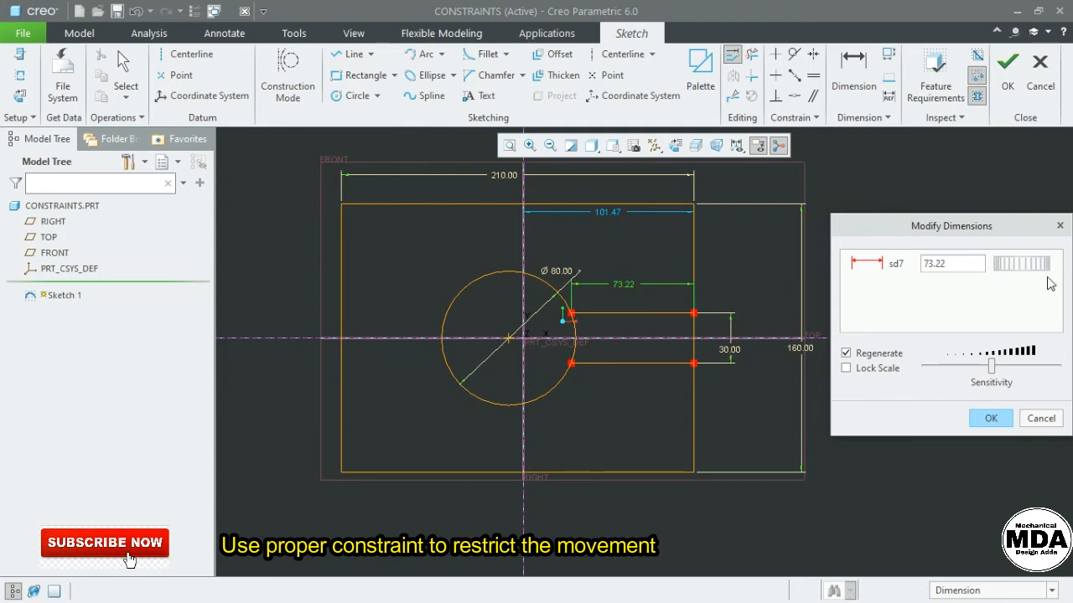
click(1039, 418)
click(958, 214)
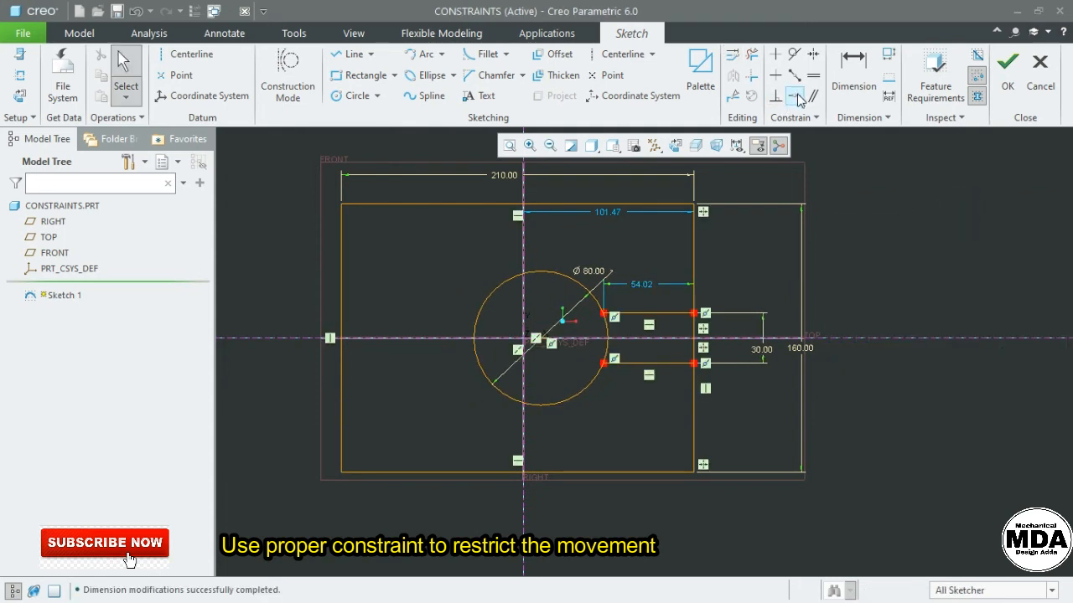
Constrain the circle's center coincident with the vertical centerline.
click(799, 99)
scroll(543, 342, down, 2)
click(543, 342)
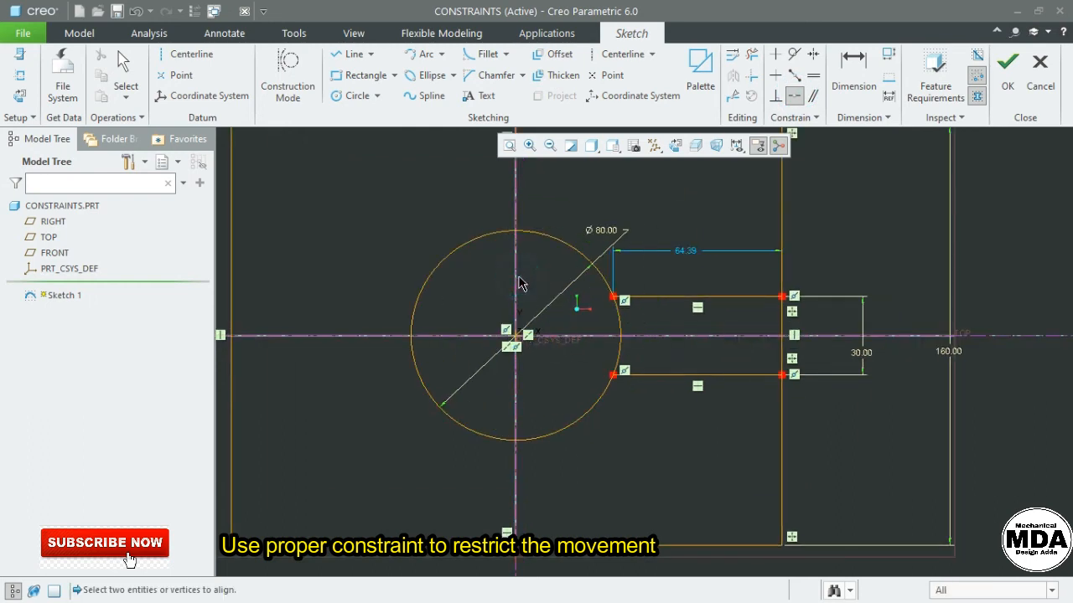
scroll(537, 310, up, 2)
mouse_move(682, 410)
middle_down()
mouse_move(735, 436)
mouse_move(732, 465)
middle_up()
middle_click(661, 332)
Try varying the connecting line's length with a higher adjustment sensitivity to check the rectangle's movement, and cancel the modification.
click(679, 329)
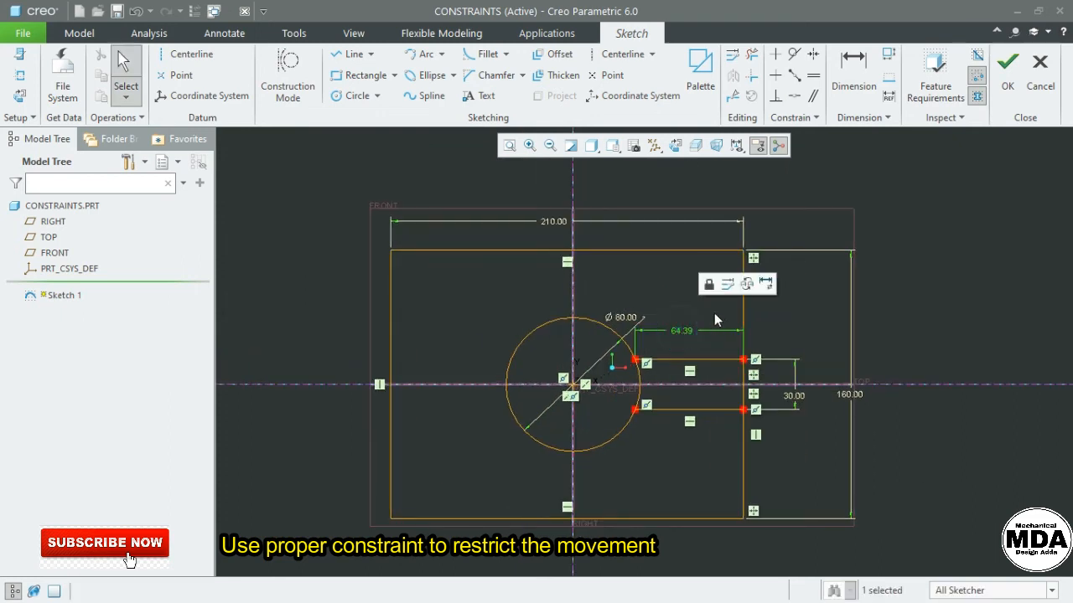
click(730, 283)
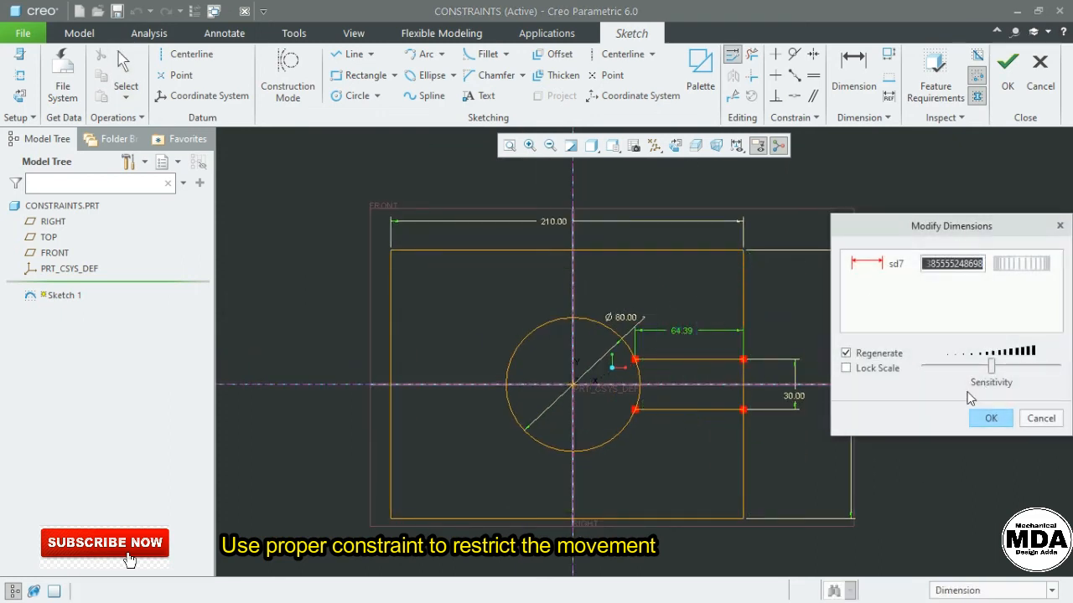
drag(991, 366, 1025, 365)
drag(1003, 265, 940, 285)
click(1039, 419)
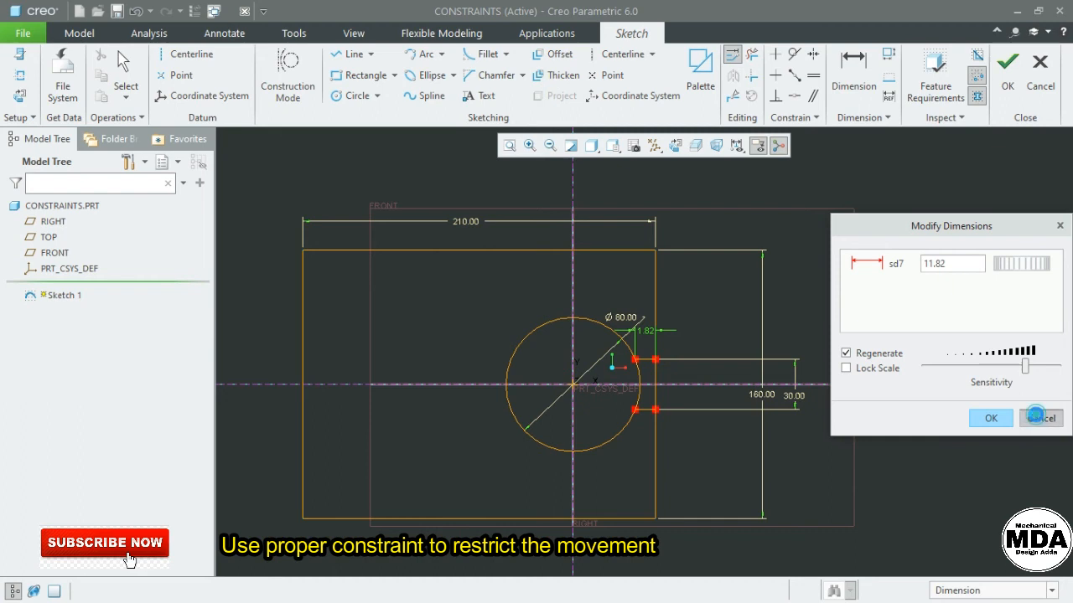
Make the rectangle's two upper corners symmetric about the vertical centerline.
click(813, 54)
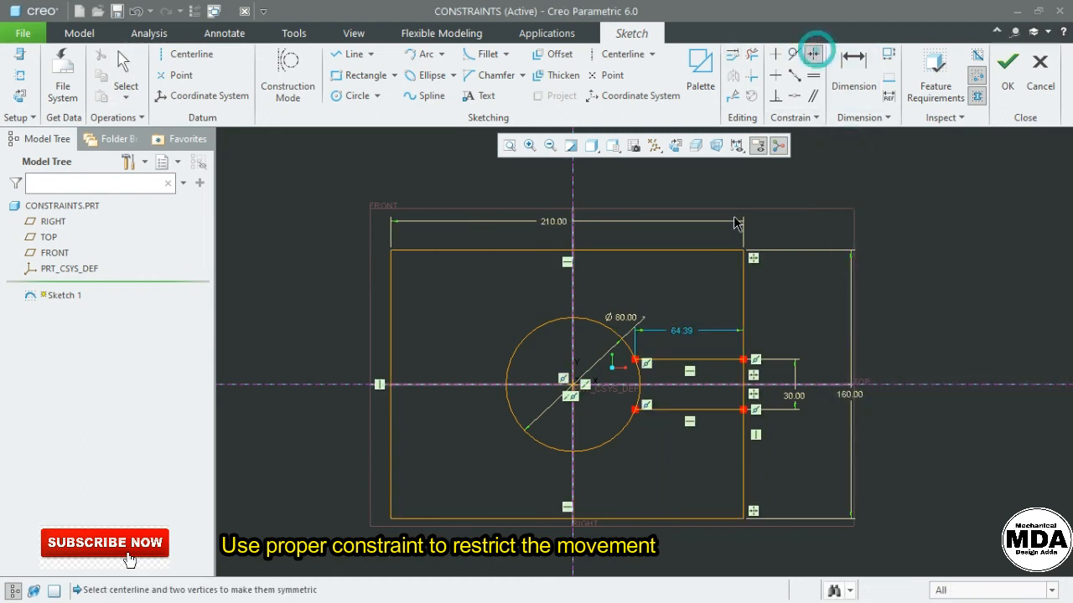
click(744, 252)
click(392, 250)
click(573, 186)
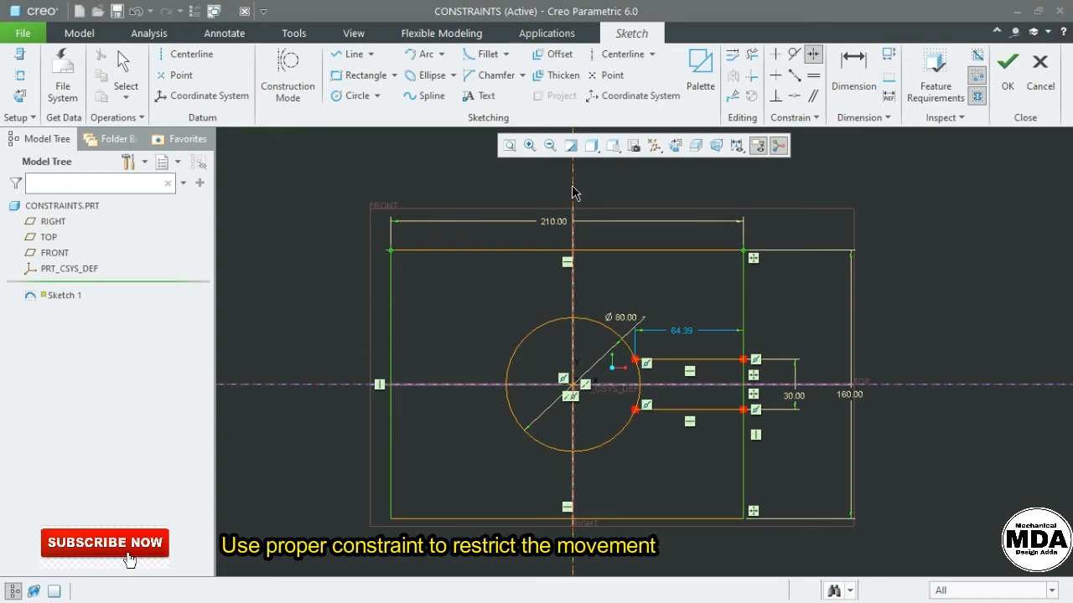
middle_click(642, 217)
scroll(643, 221, down, 2)
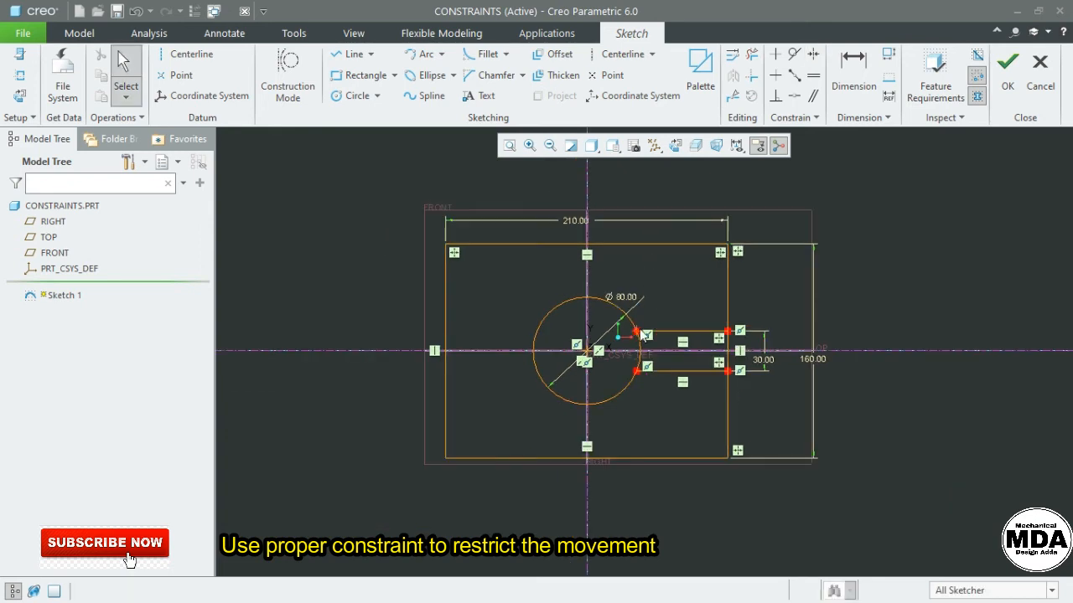
scroll(638, 327, up, 1)
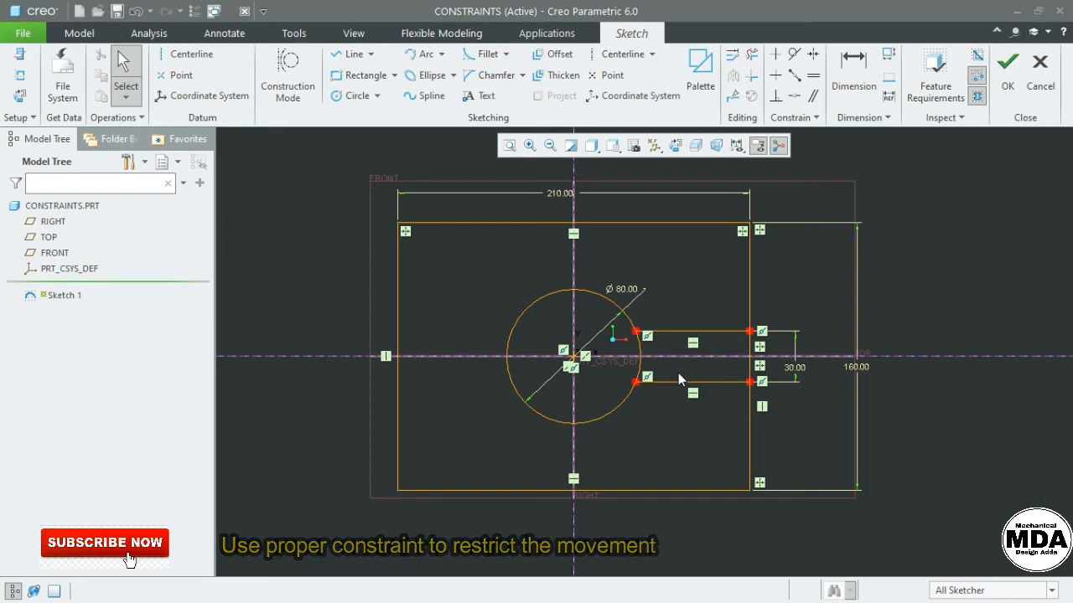
Accept the constrained sketch and return to the part model.
click(913, 292)
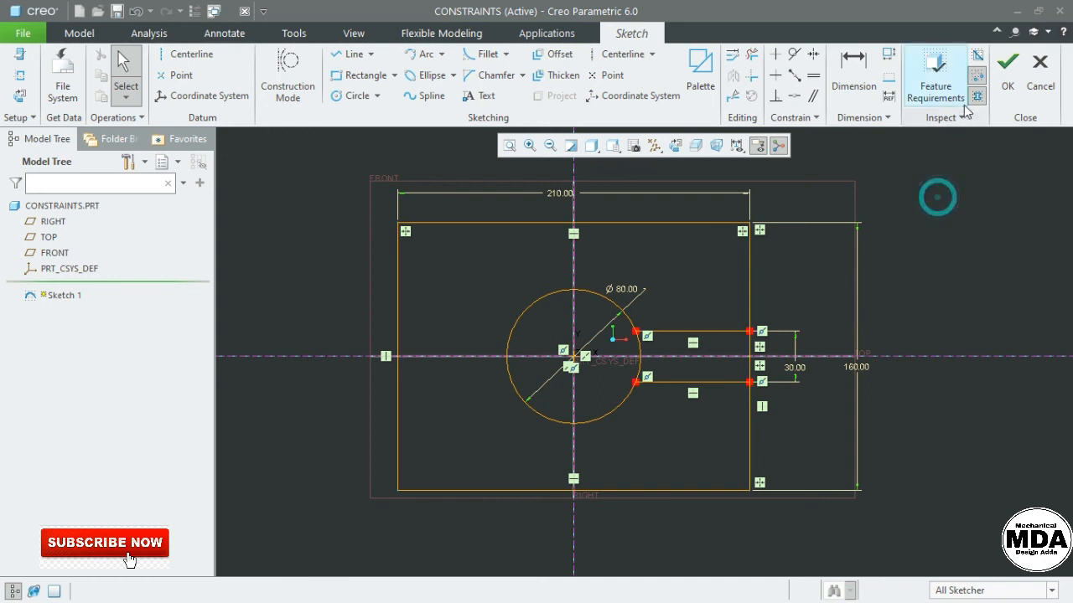
click(1008, 72)
click(805, 270)
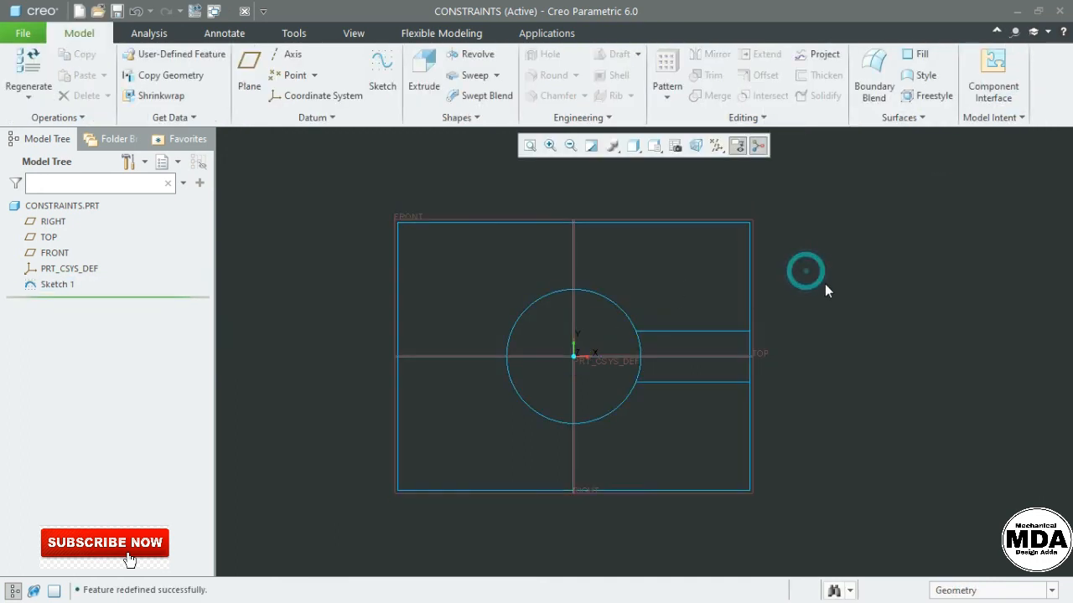